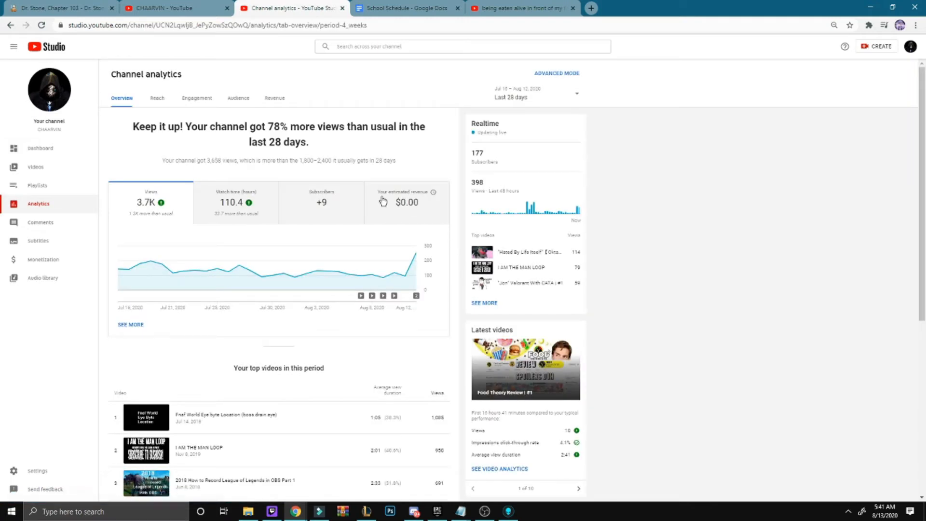
scroll(388, 223, down, 3)
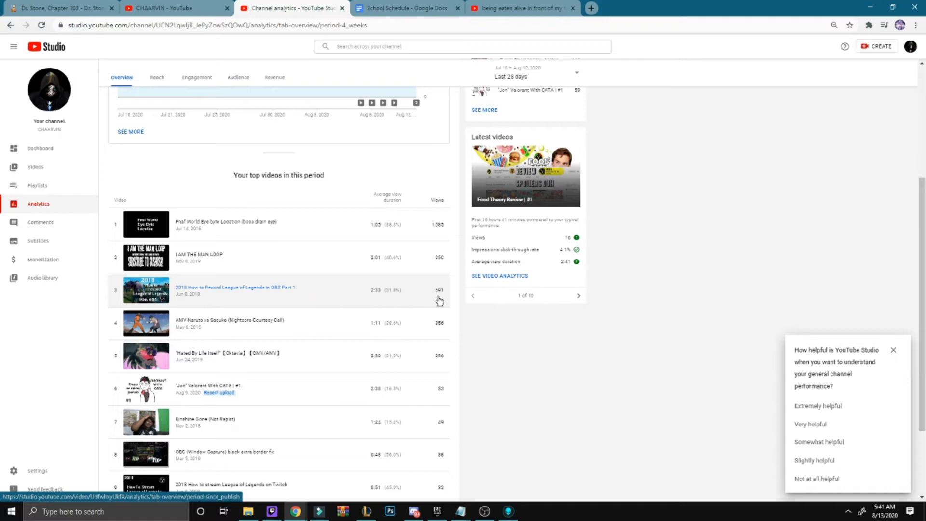
- Open analytics for '2018 How to Record League of Legends in OBS Part 1'
click(275, 301)
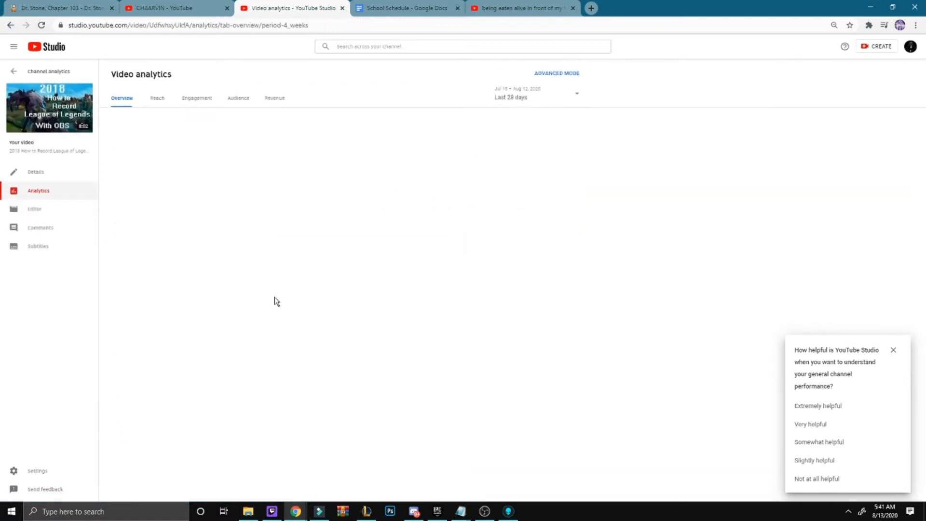
scroll(275, 301, down, 1)
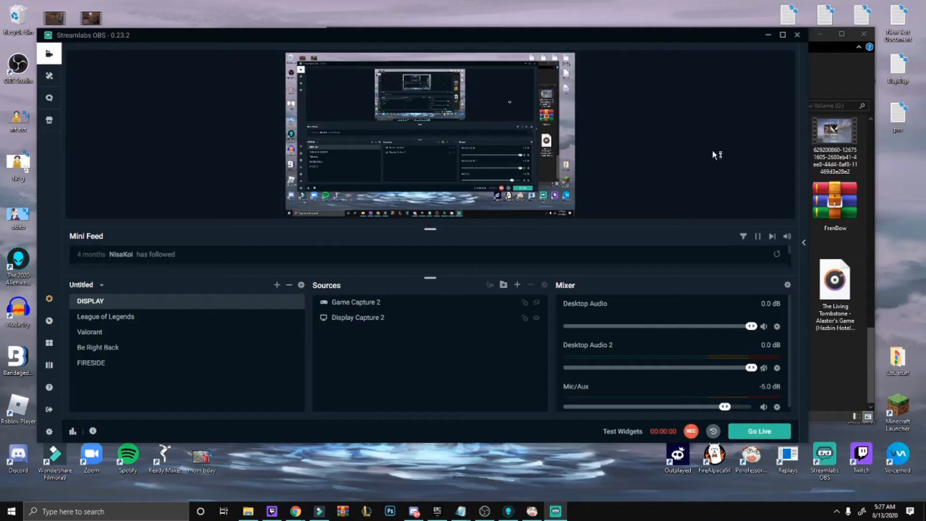
- Close Streamlabs OBS, decline the OBS auto-configuration wizard and minimize OBS
click(768, 37)
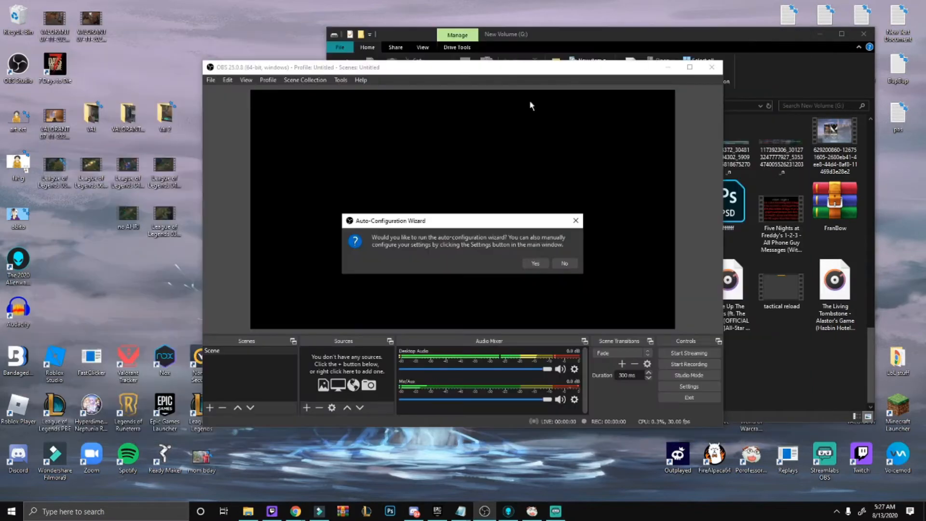
click(505, 246)
click(563, 264)
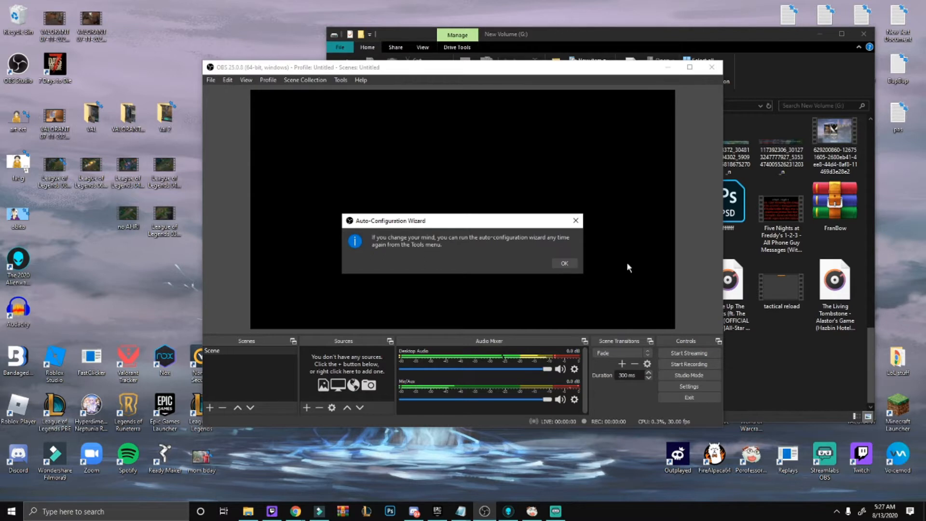
click(566, 264)
drag(589, 71, 467, 52)
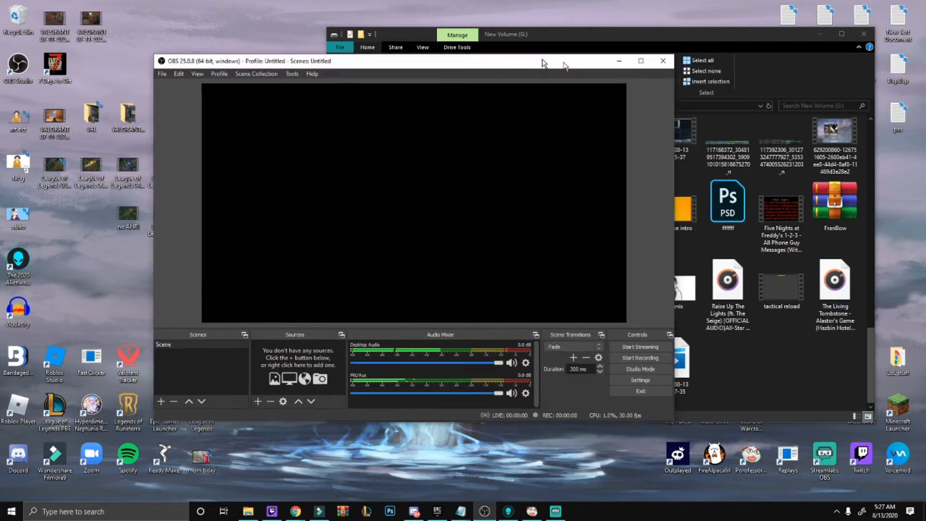
click(549, 53)
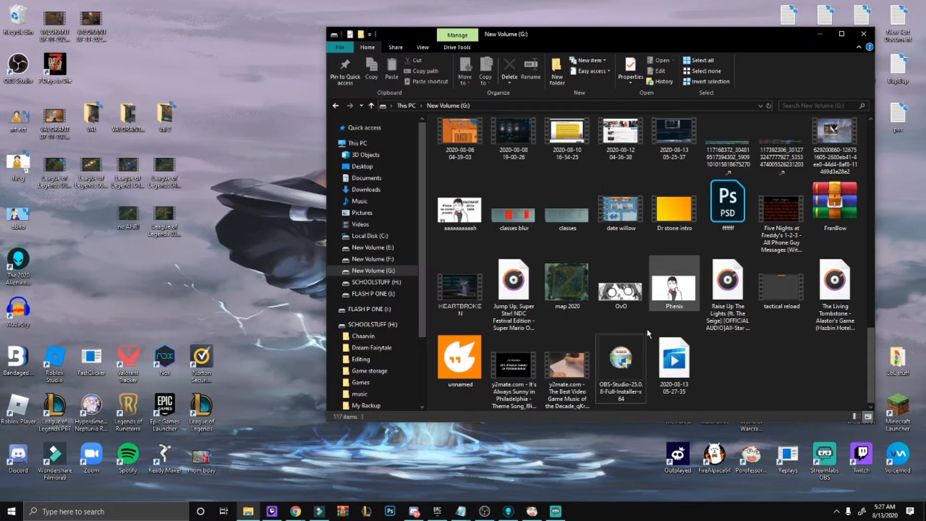
- Delete the OBS installer file and close the Explorer window
right_click(609, 365)
click(417, 323)
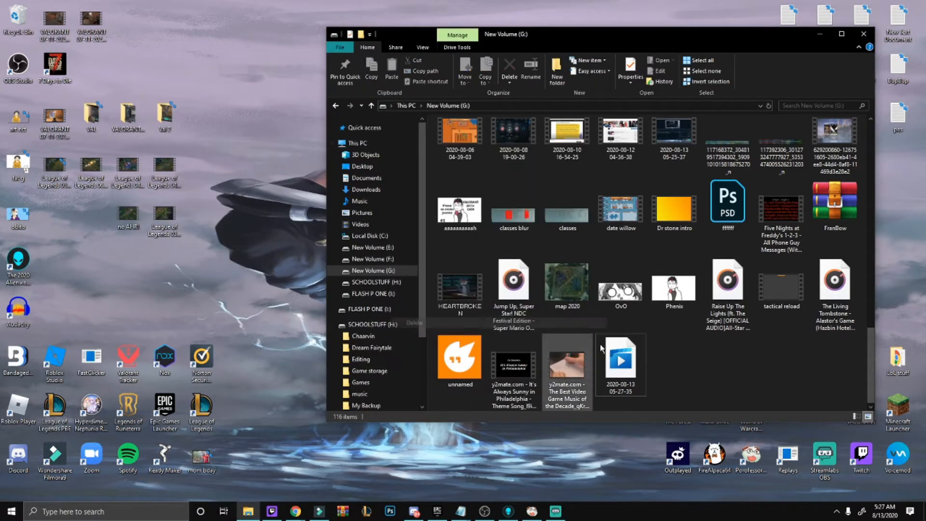
click(864, 36)
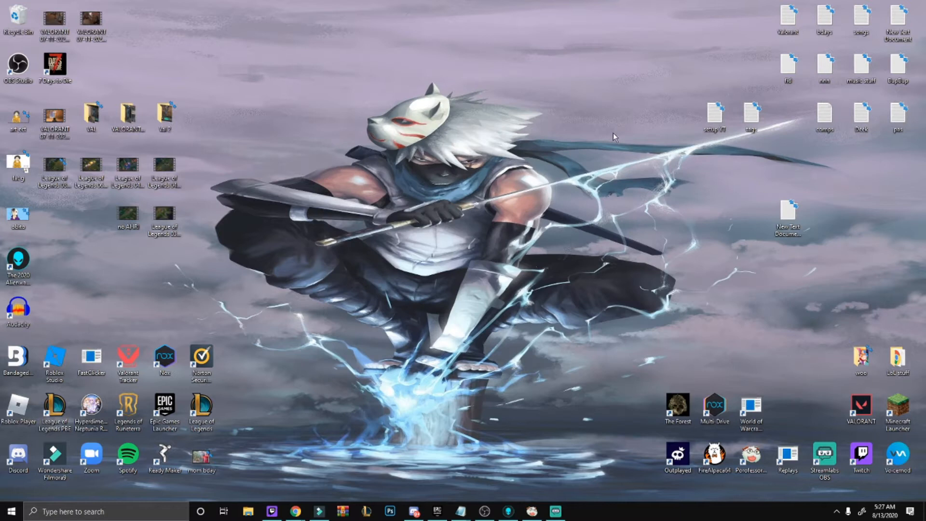
- Launch League of Legends, let the client load, and bring OBS back in front
click(484, 511)
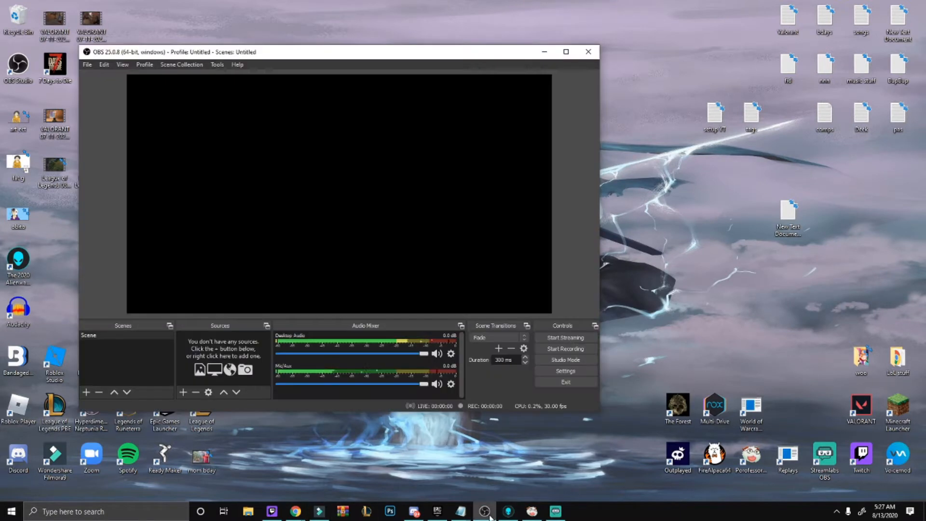
drag(374, 51, 560, 46)
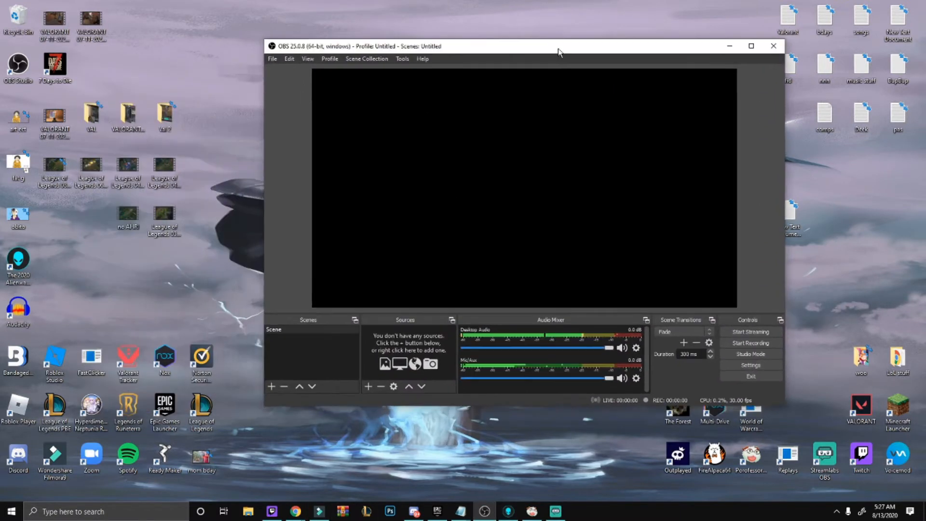
click(365, 514)
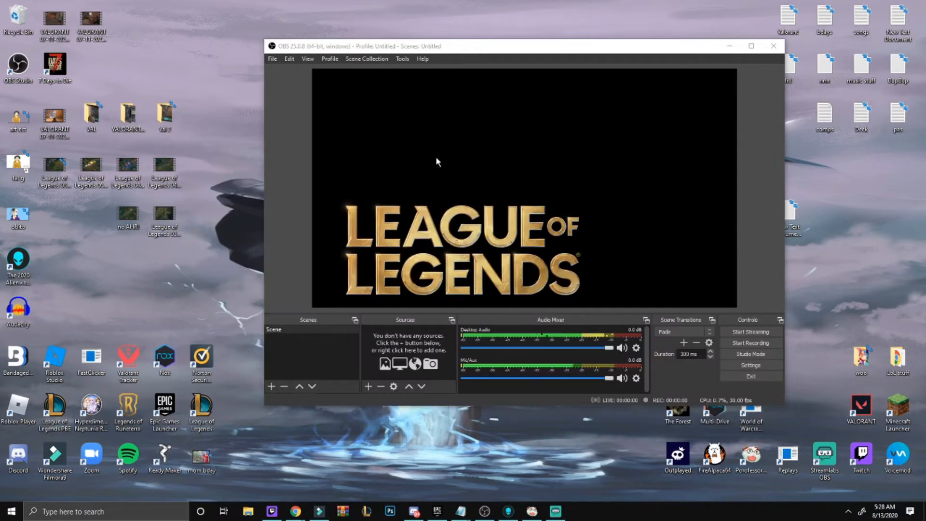
drag(475, 54, 419, 56)
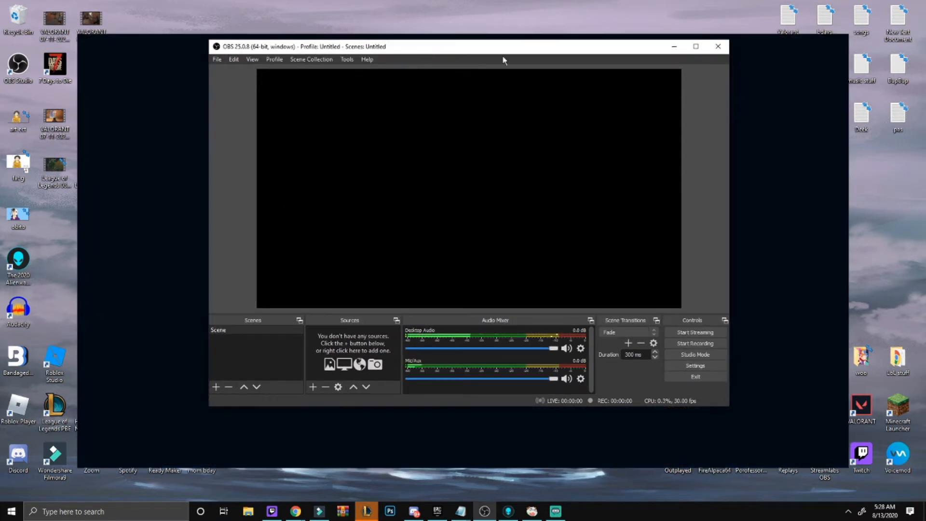
click(760, 74)
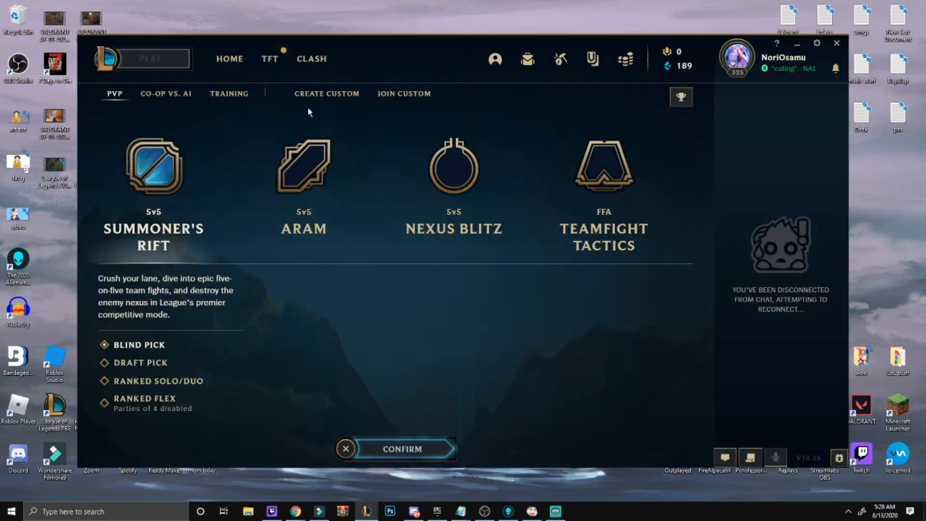
click(481, 511)
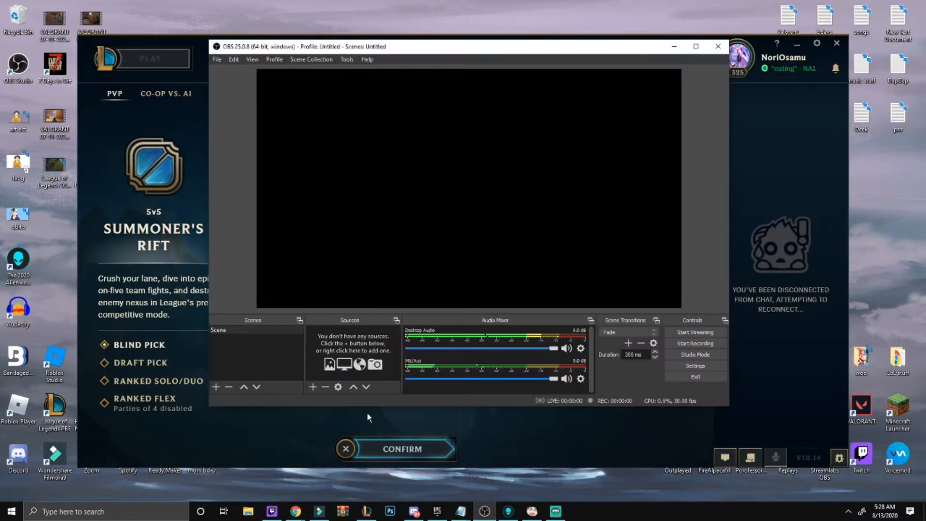
- Add a Window Capture source of '[LeagueClientUx.exe]: League of Legends'
click(313, 387)
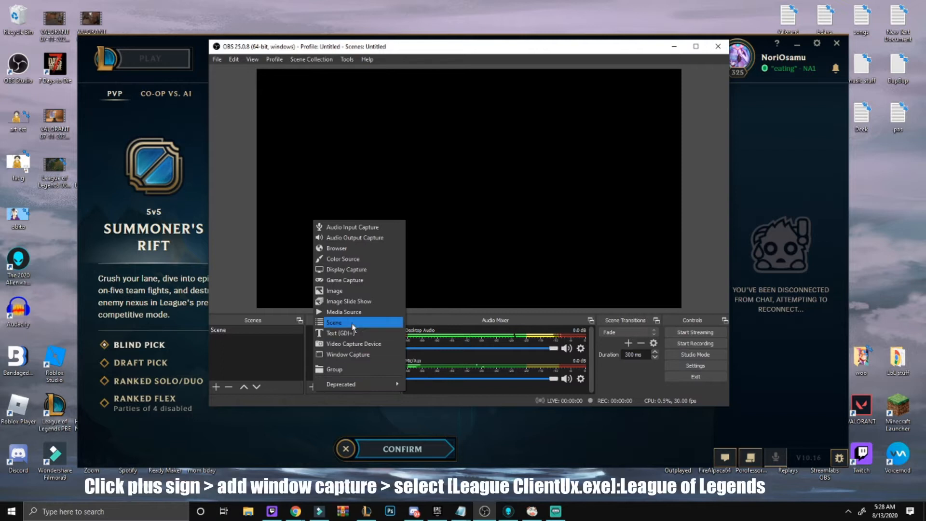
click(346, 354)
click(497, 296)
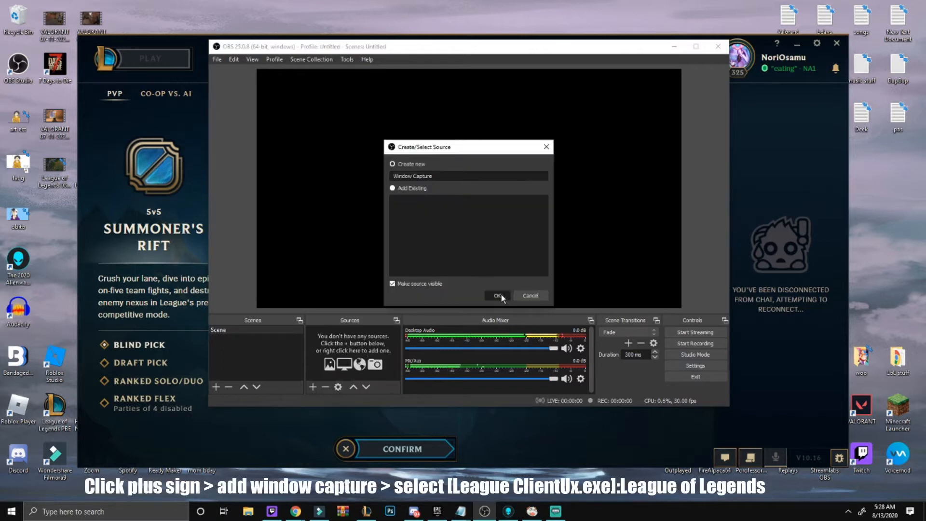
click(440, 290)
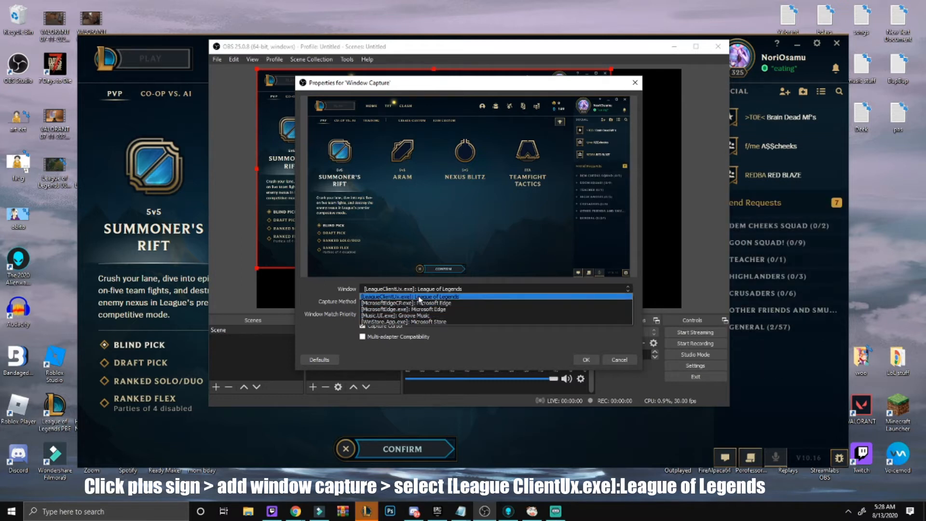
click(418, 295)
click(582, 360)
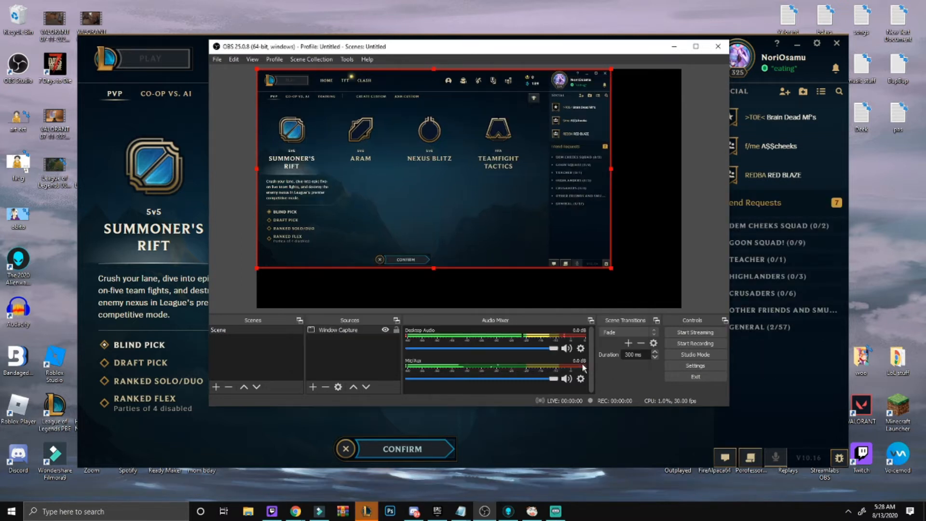
- Stretch the capture to fill the whole canvas via Transform > Stretch to screen
right_click(476, 191)
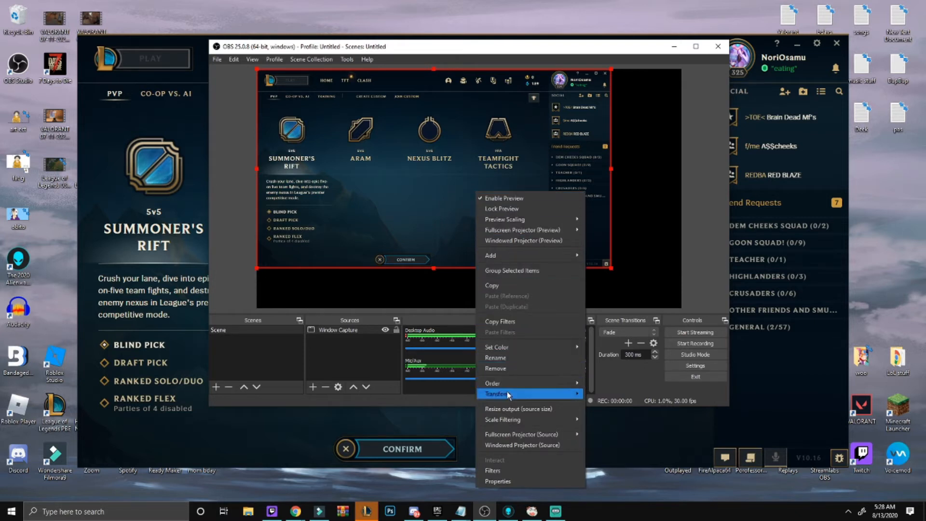
mouse_move(528, 395)
click(609, 481)
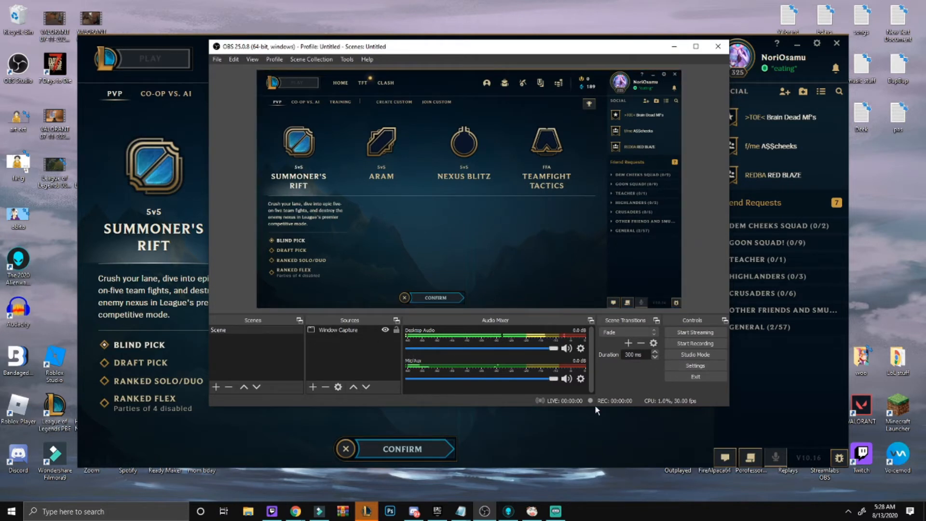
drag(378, 46, 168, 9)
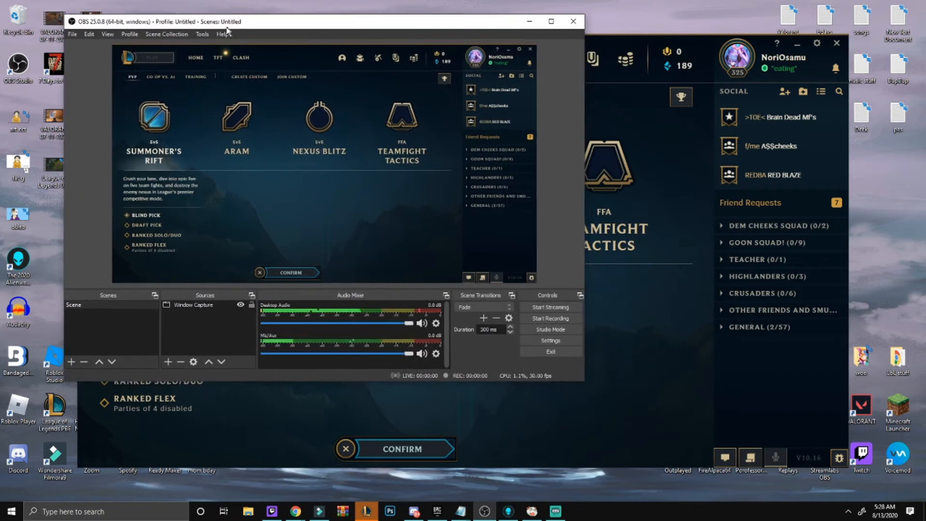
- Return the League client home and review its settings, closing with Done
click(229, 59)
drag(403, 47, 441, 76)
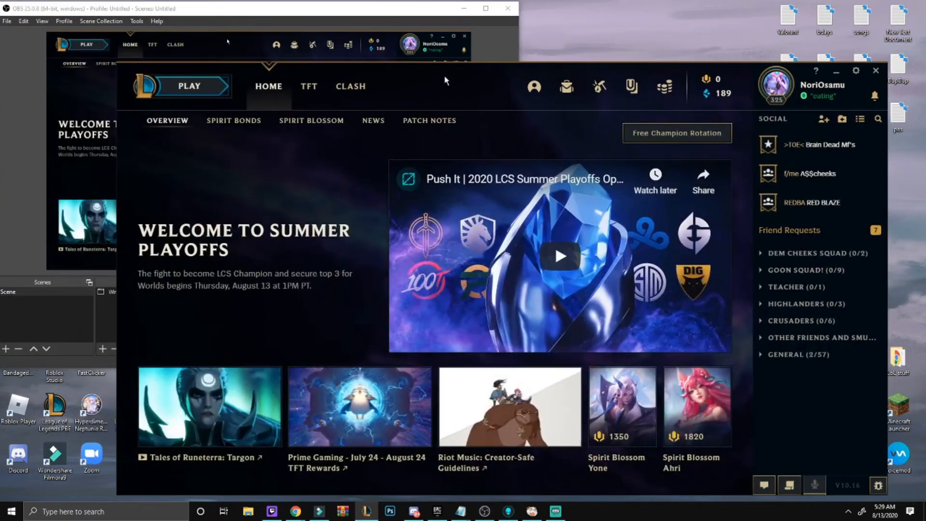
click(856, 72)
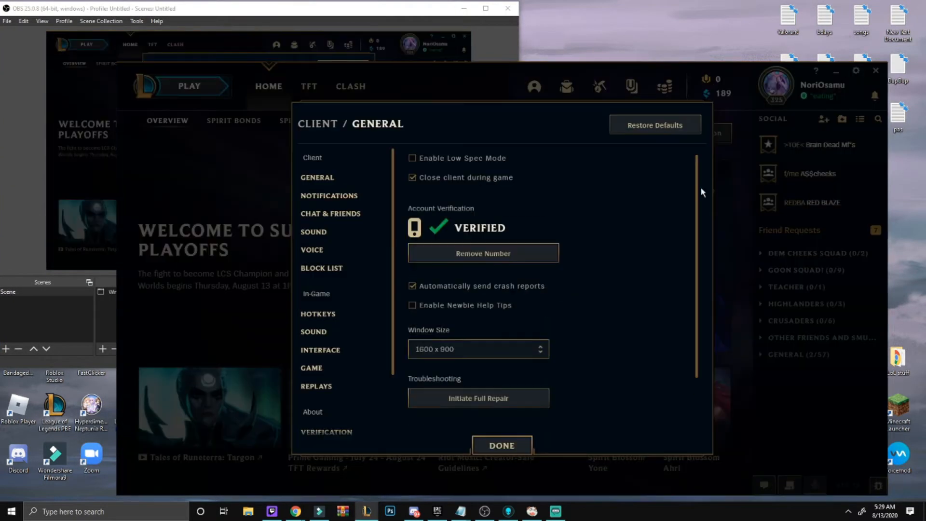
mouse_move(463, 177)
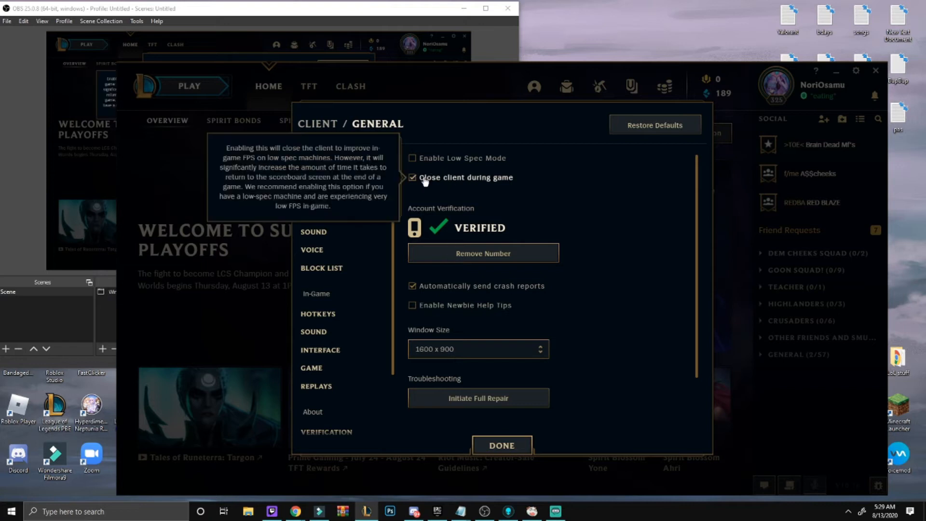
click(523, 446)
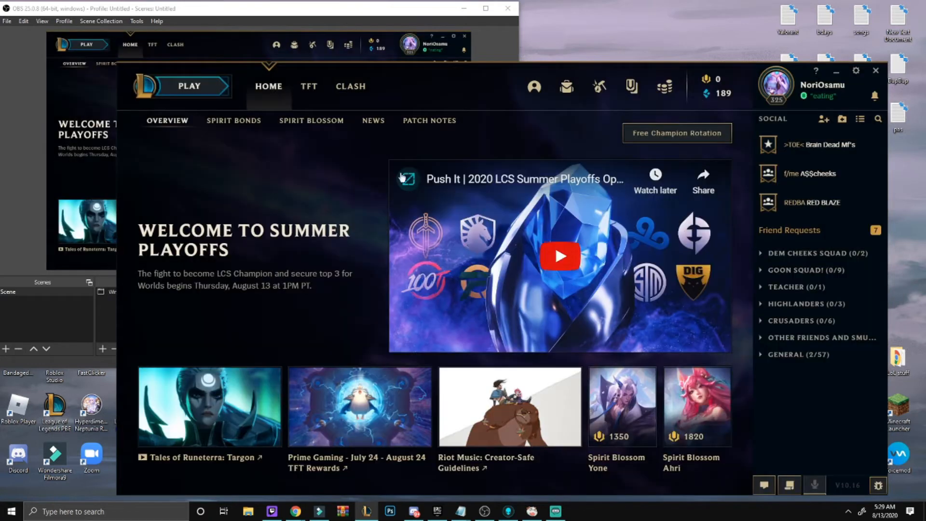
- Start a Practice Tool game from the Training modes
click(203, 92)
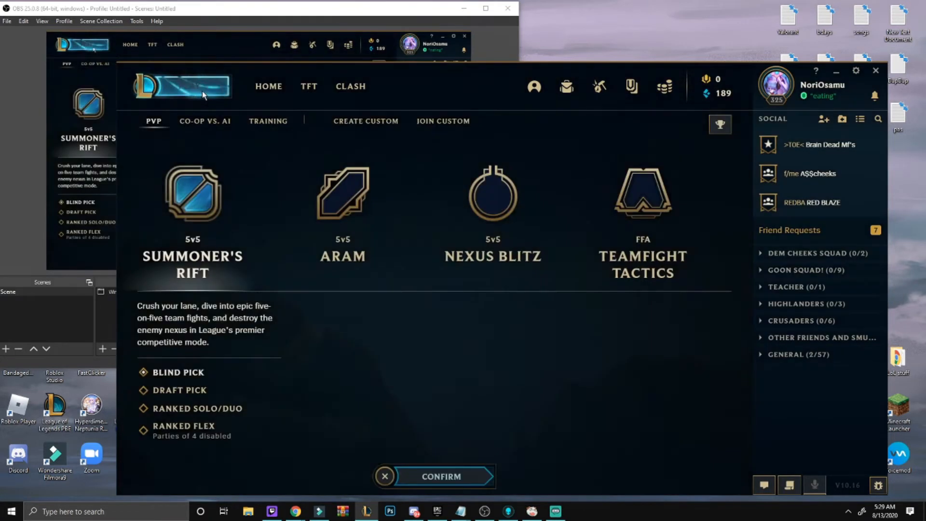
click(275, 126)
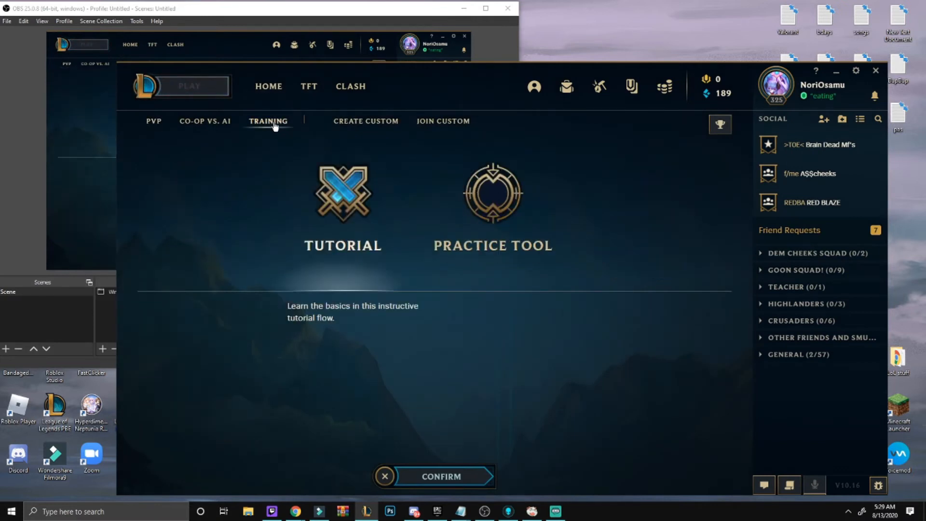
click(503, 247)
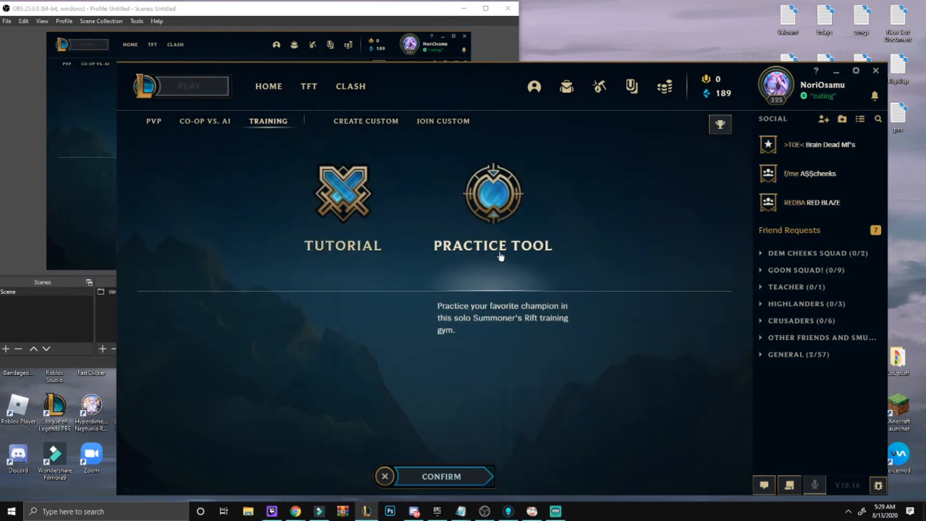
click(466, 484)
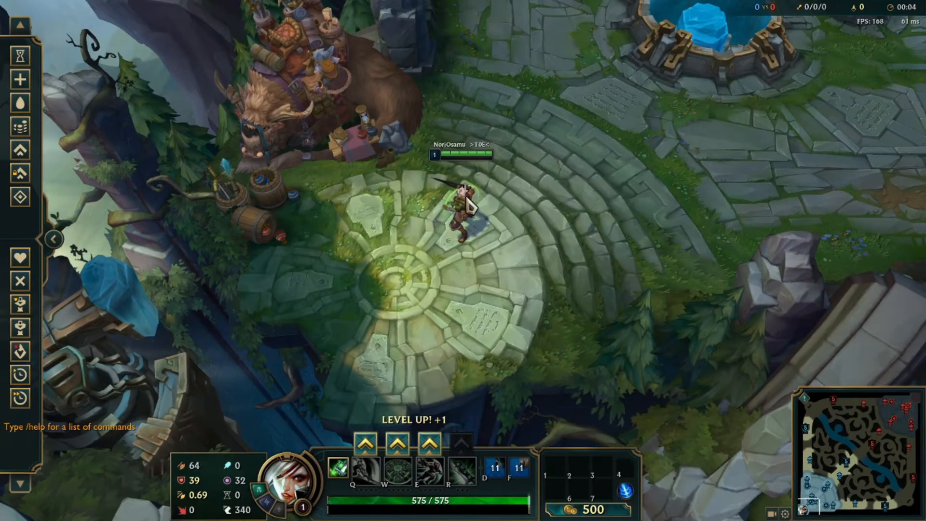
- Check the in-game Video options, close them and Alt+Tab to OBS
key(Escape)
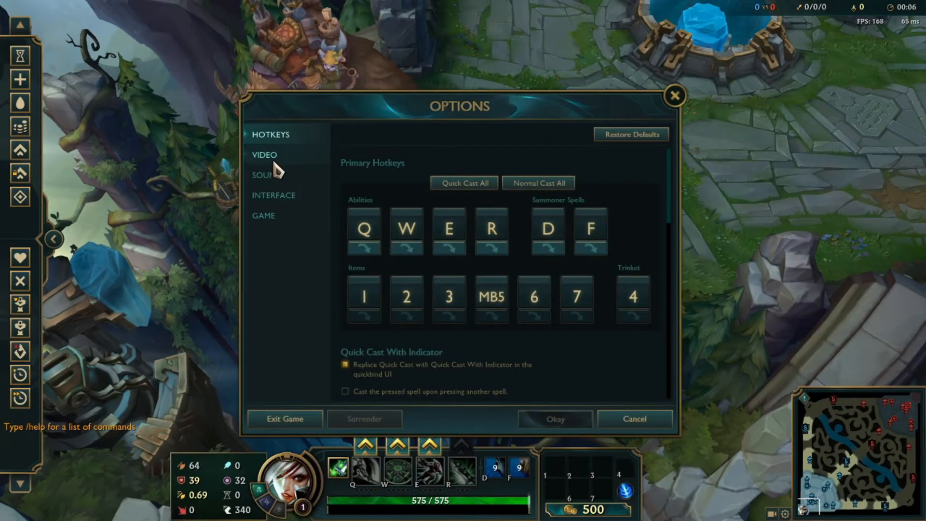
click(306, 155)
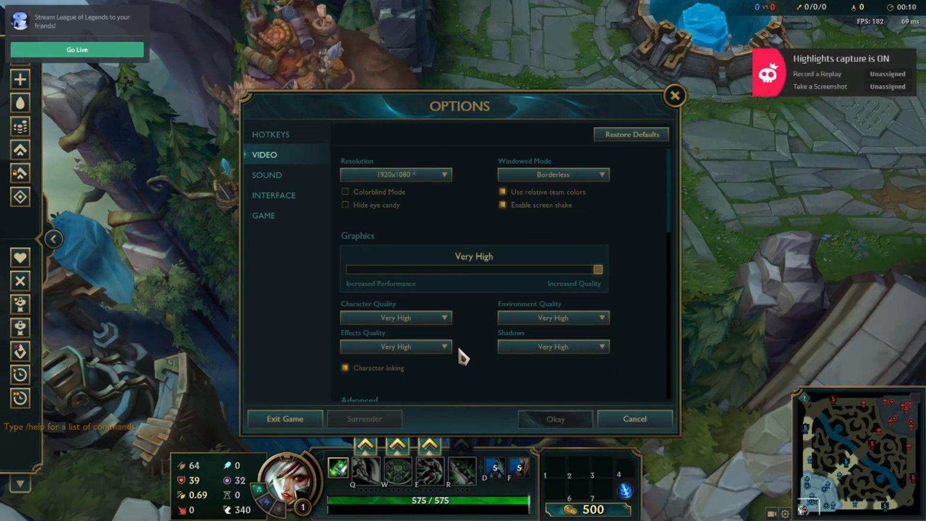
click(674, 97)
key(alt+Tab)
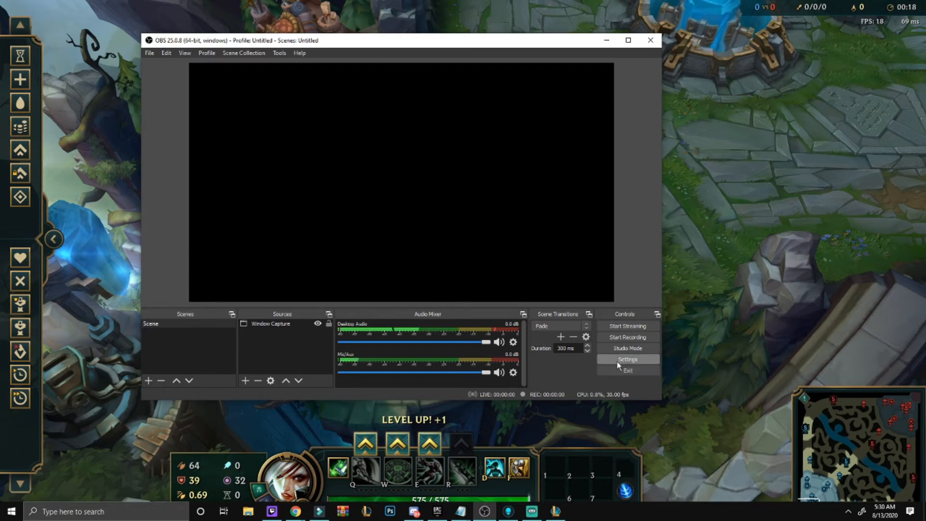
- Add a new Game Capture source to the scene
drag(352, 41, 463, 45)
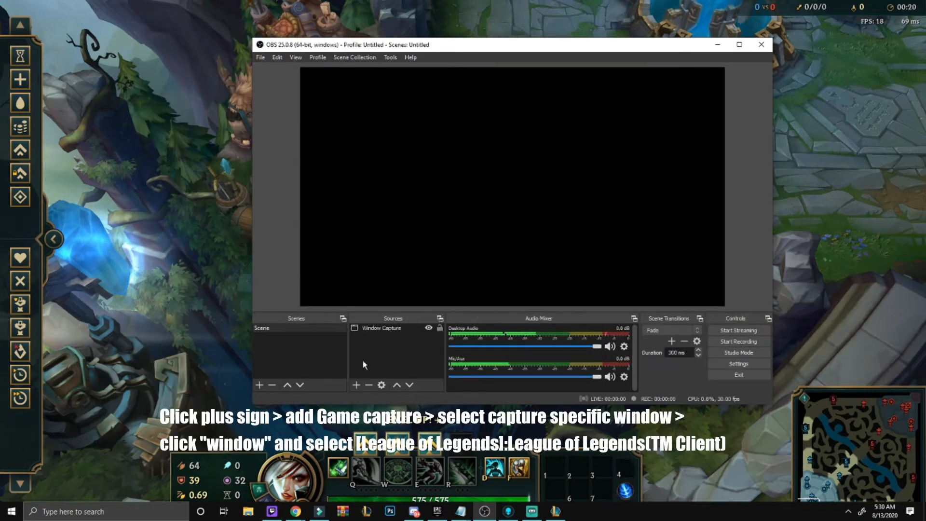
click(356, 385)
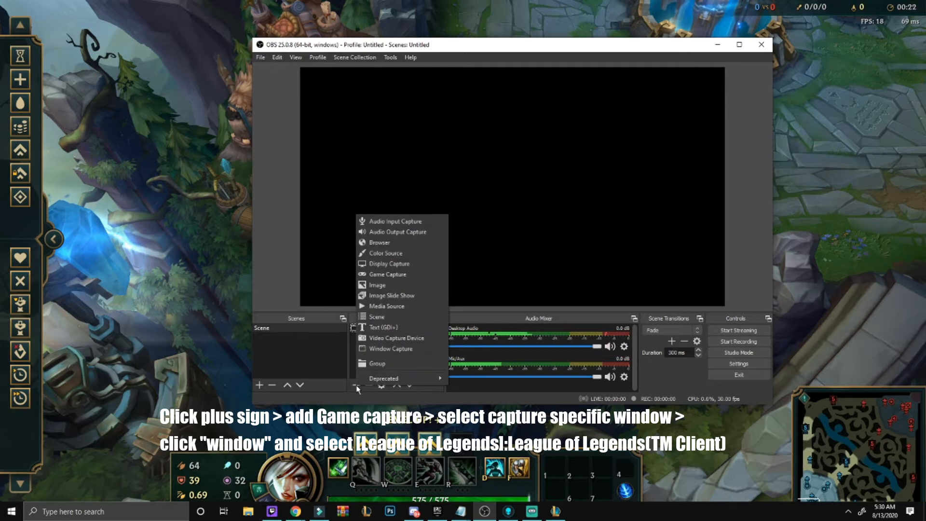
click(390, 348)
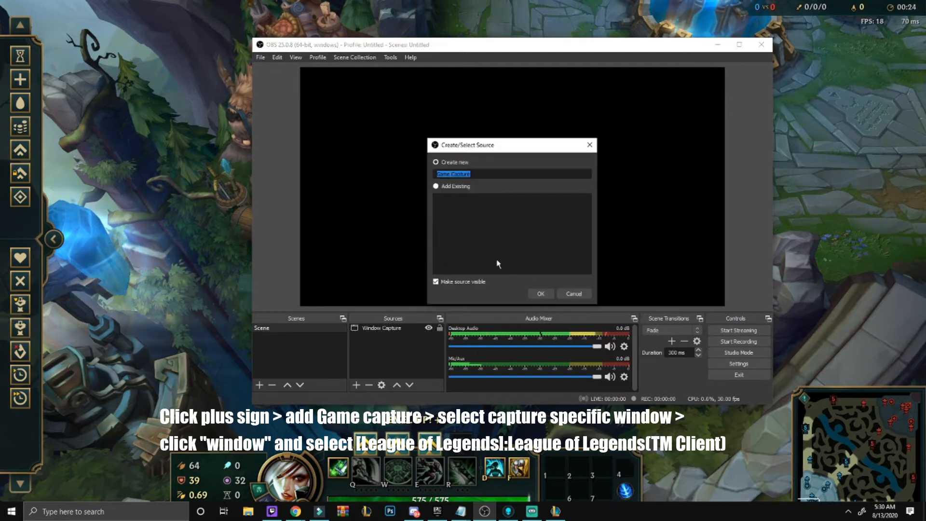
click(543, 293)
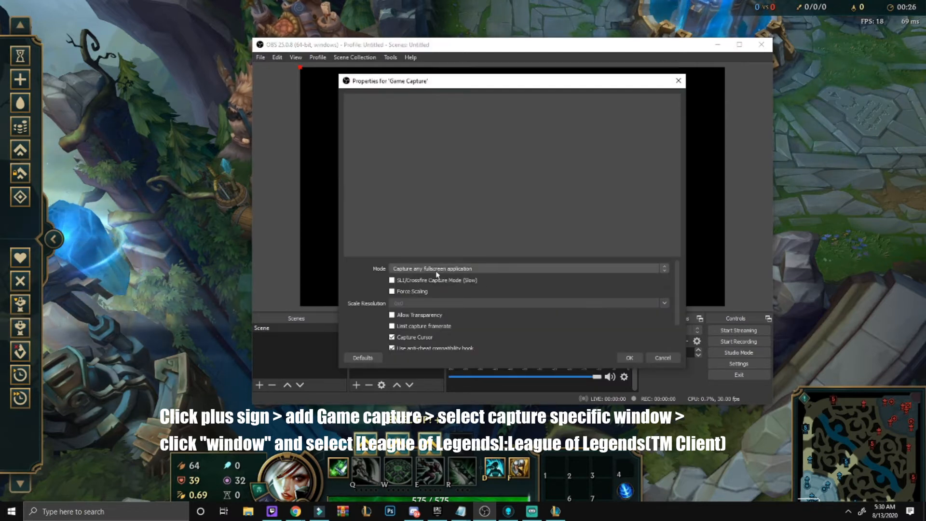
- Set its mode to Capture specific window targeting the League of Legends client
click(433, 268)
click(421, 282)
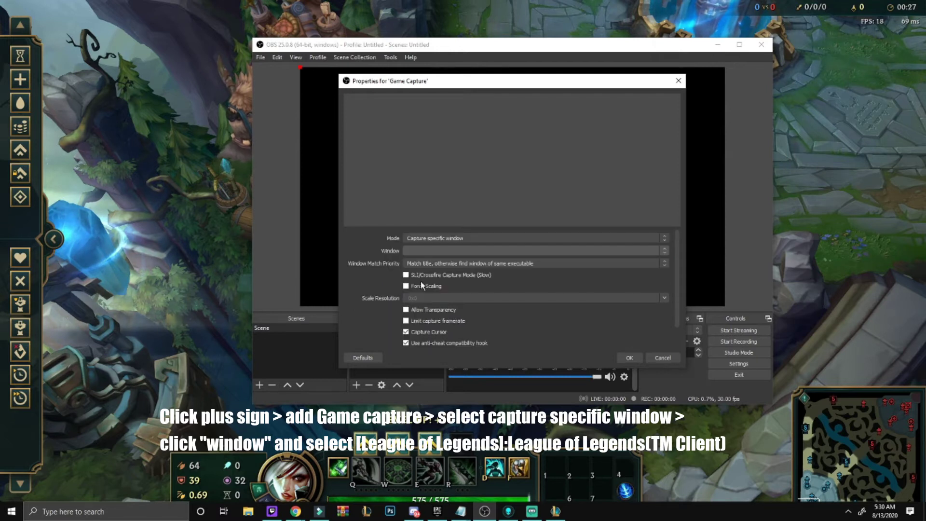
click(414, 250)
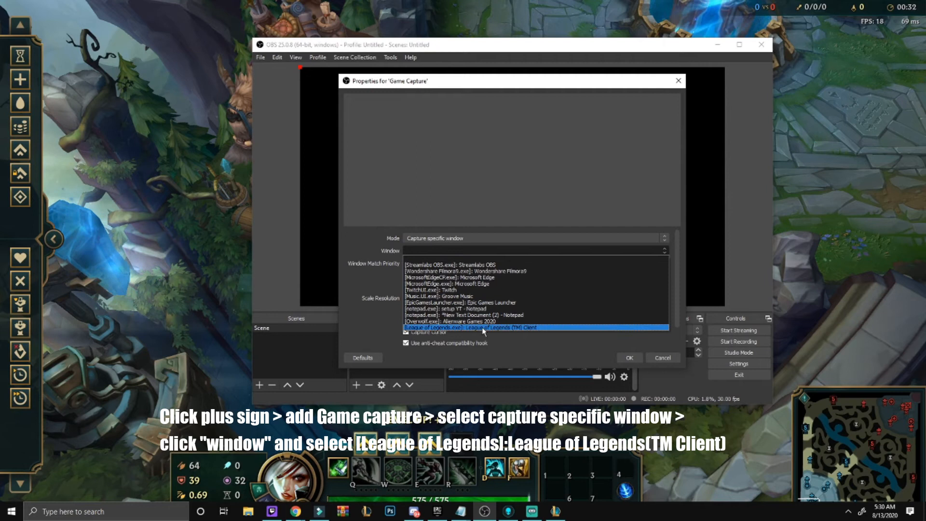
click(545, 327)
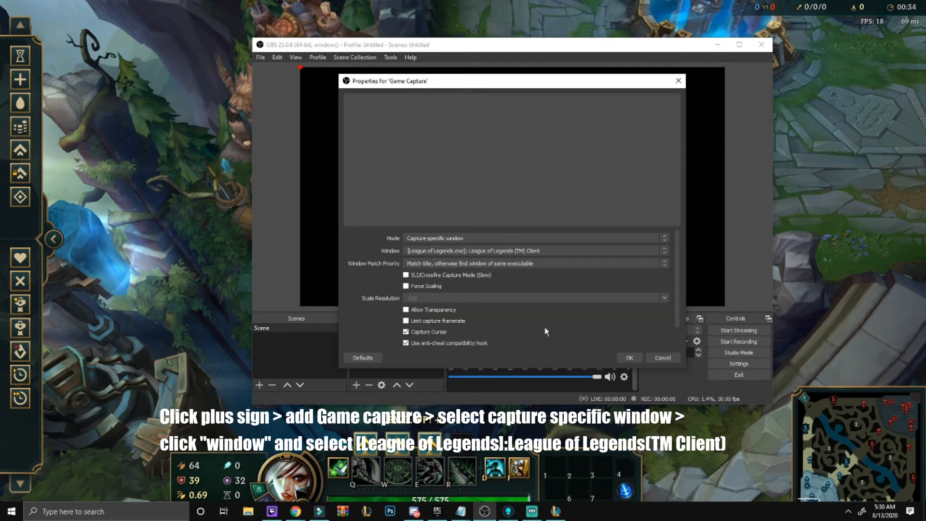
click(635, 358)
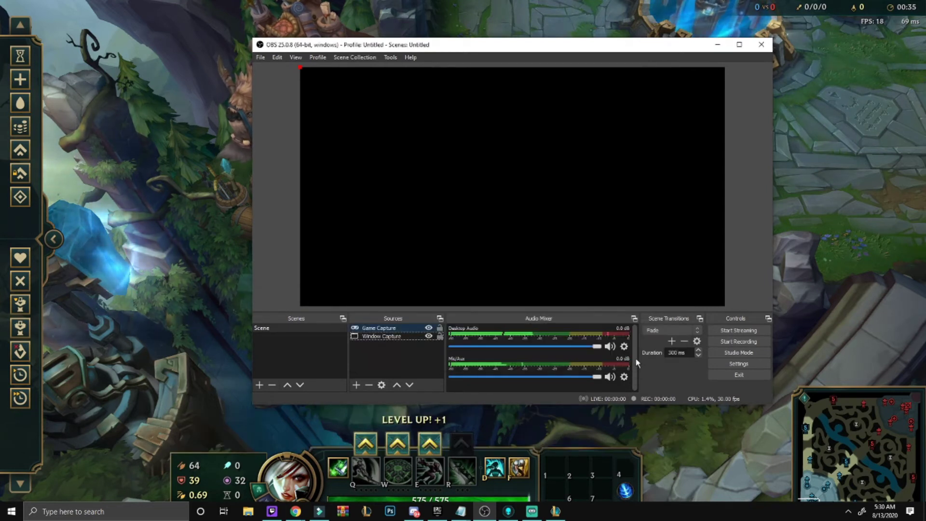
- Return to the game, dismiss the Porofessor popup, and bring OBS back showing the live match
click(733, 274)
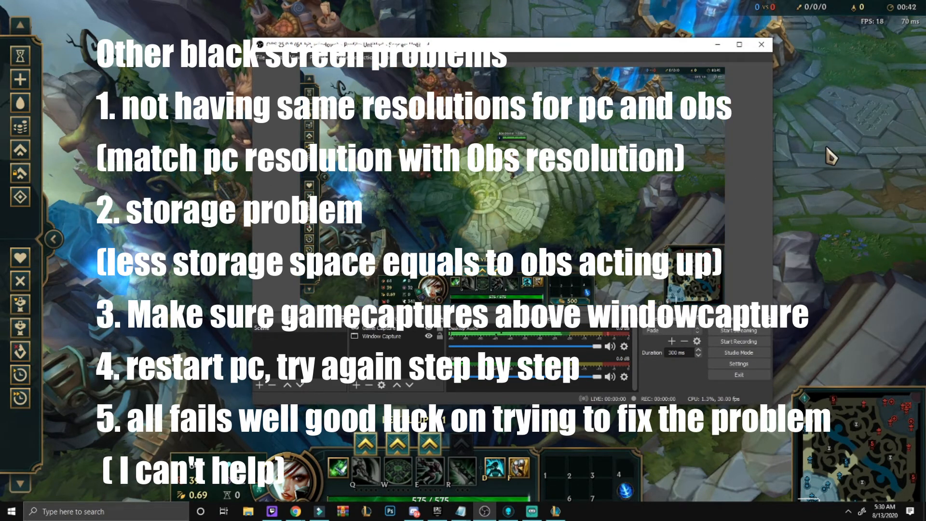
click(803, 174)
click(572, 193)
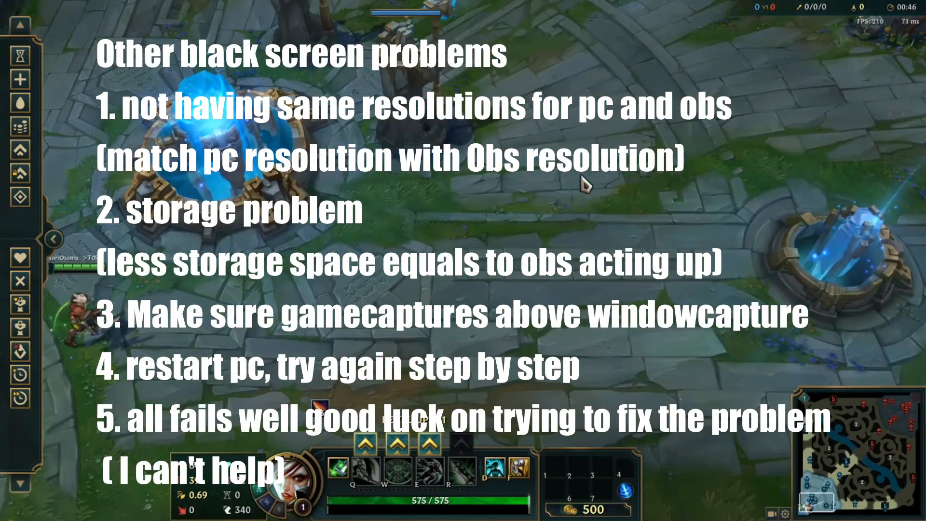
key(alt+Tab)
drag(484, 45, 312, 65)
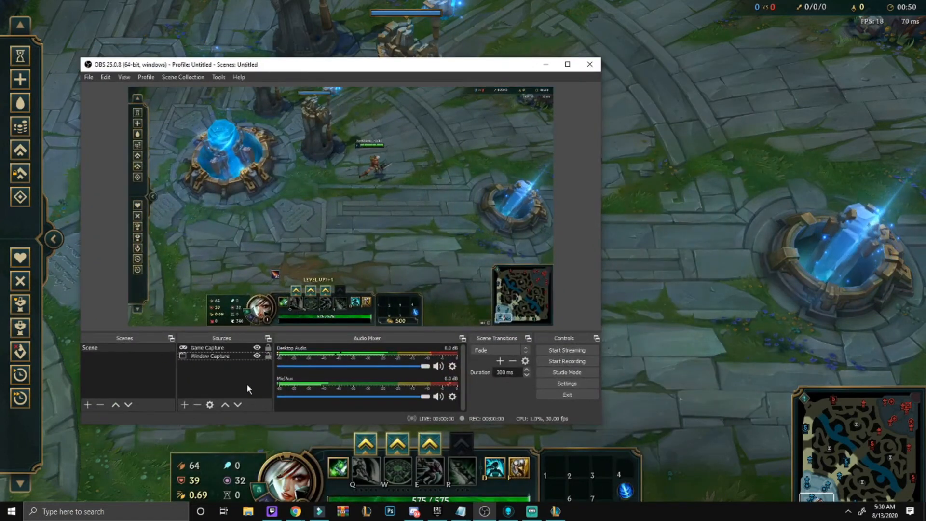
- Switch to the game and exit the Practice Tool match
drag(499, 65, 598, 69)
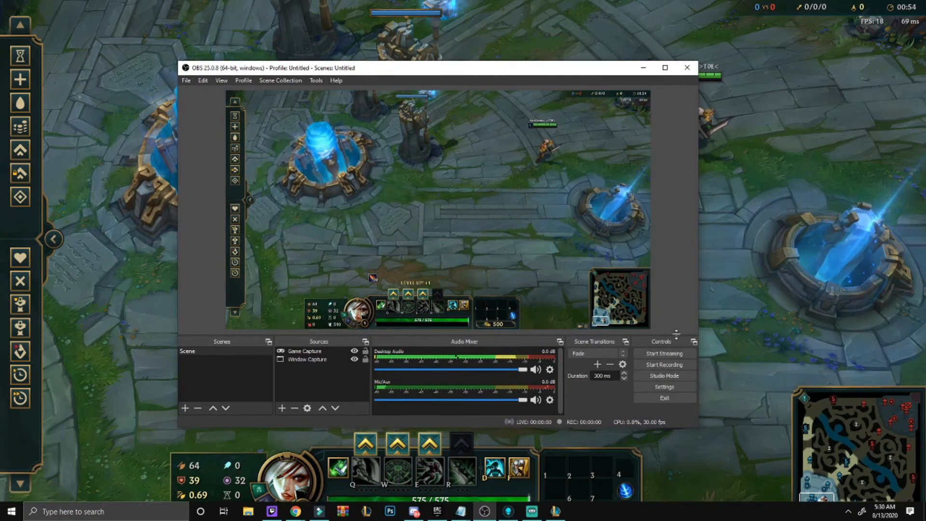
click(741, 159)
key(Escape)
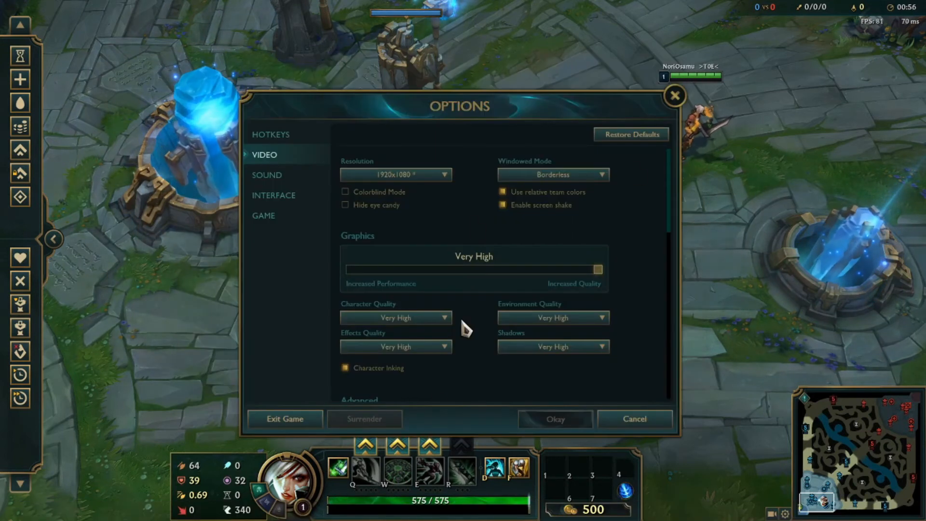
click(297, 417)
click(409, 265)
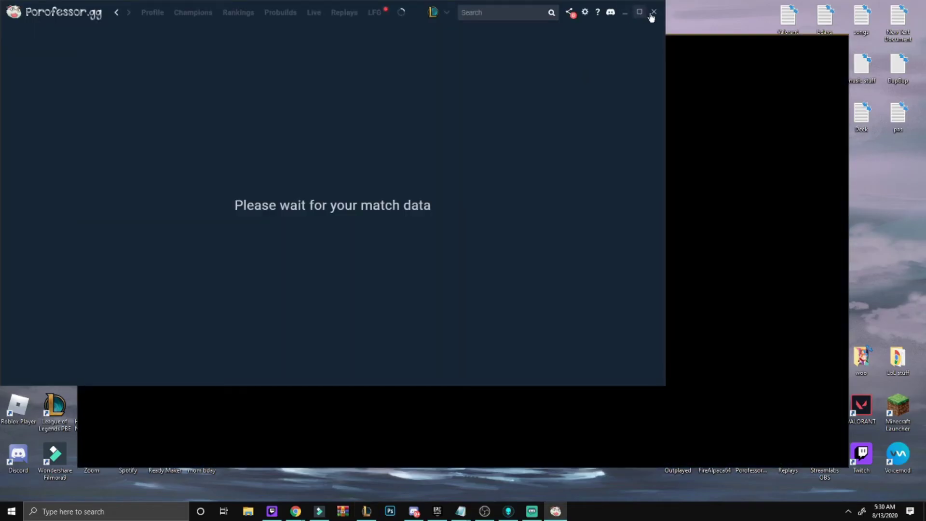
- Close Porofessor, maximize OBS and open its Settings
click(653, 13)
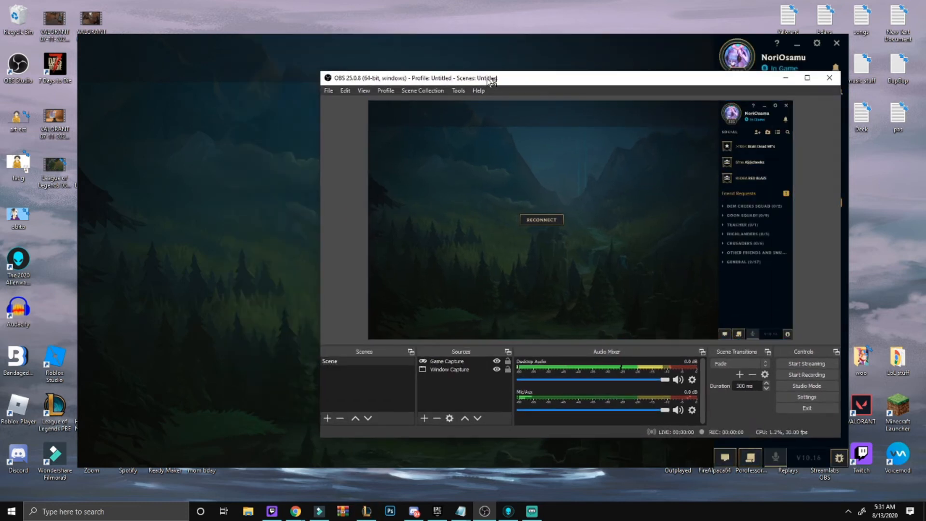
drag(491, 78, 485, 88)
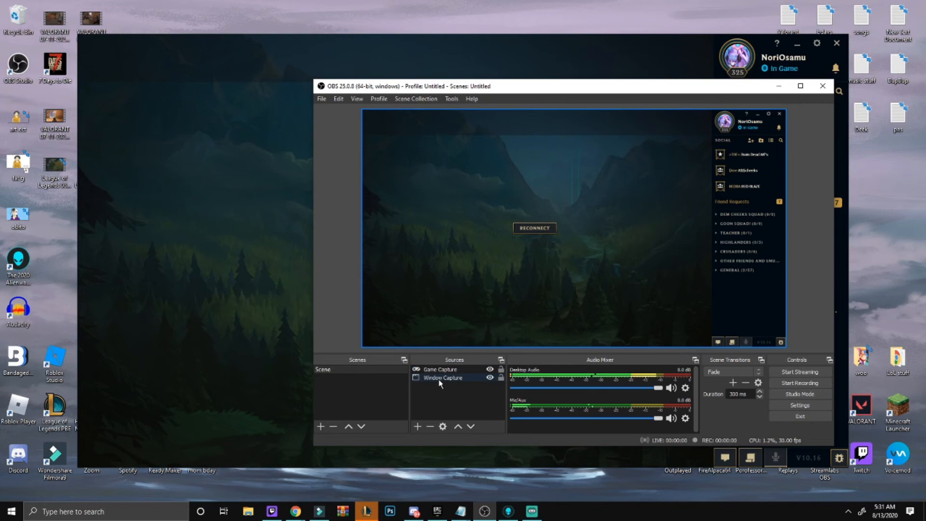
key(super+Up)
click(866, 461)
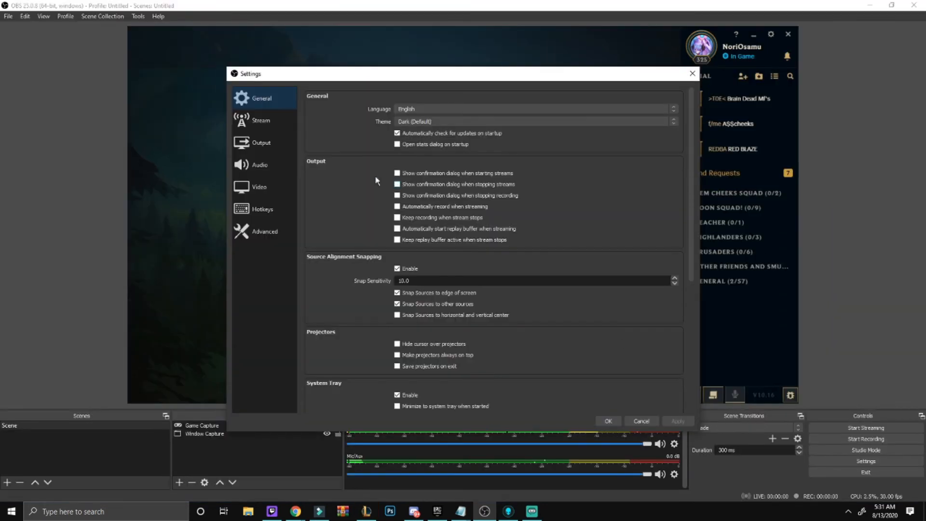
- Switch Output settings to Advanced mode and show the Recording output settings
click(274, 143)
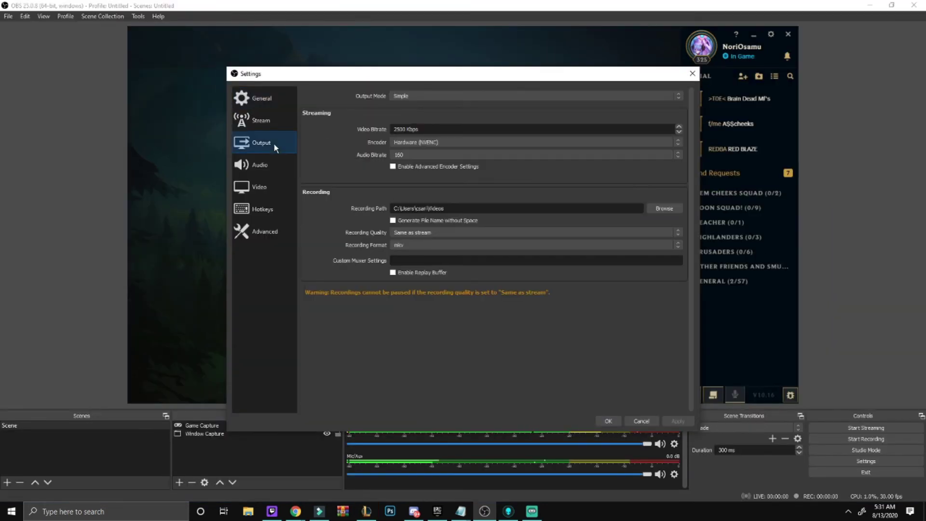
click(423, 98)
click(414, 108)
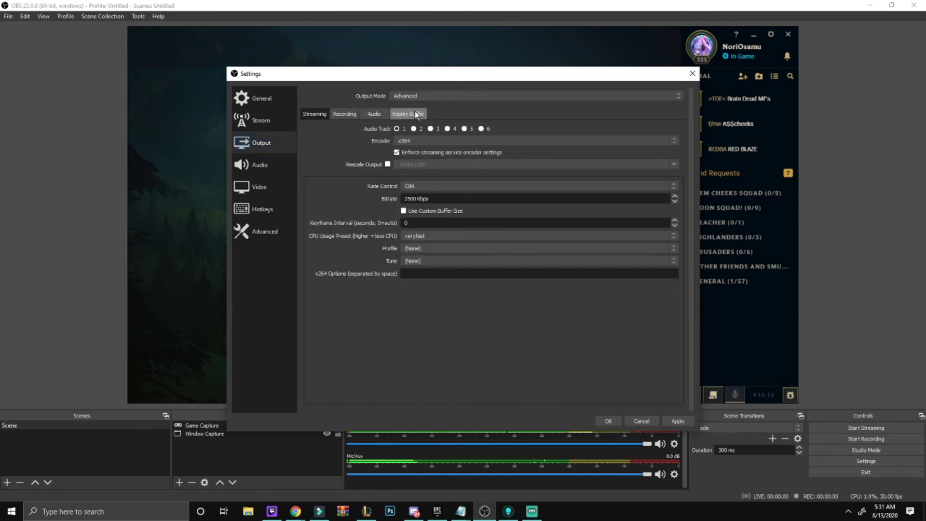
click(340, 115)
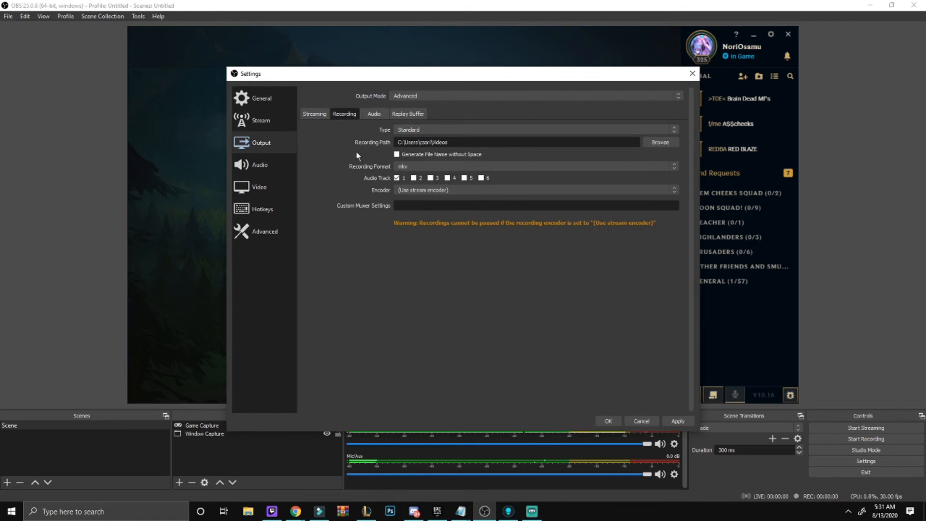
- Set the recording path to the New Volume (G:) drive
click(660, 141)
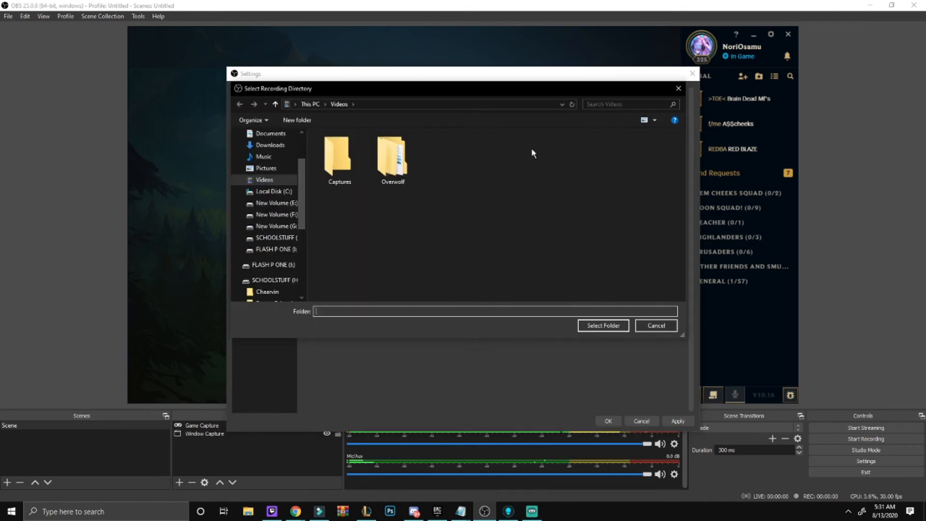
click(276, 226)
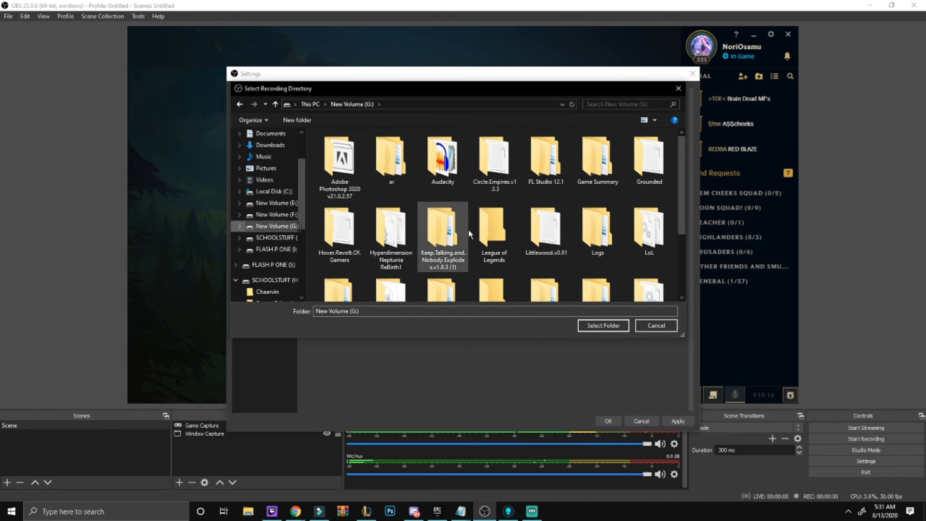
scroll(471, 231, down, 2)
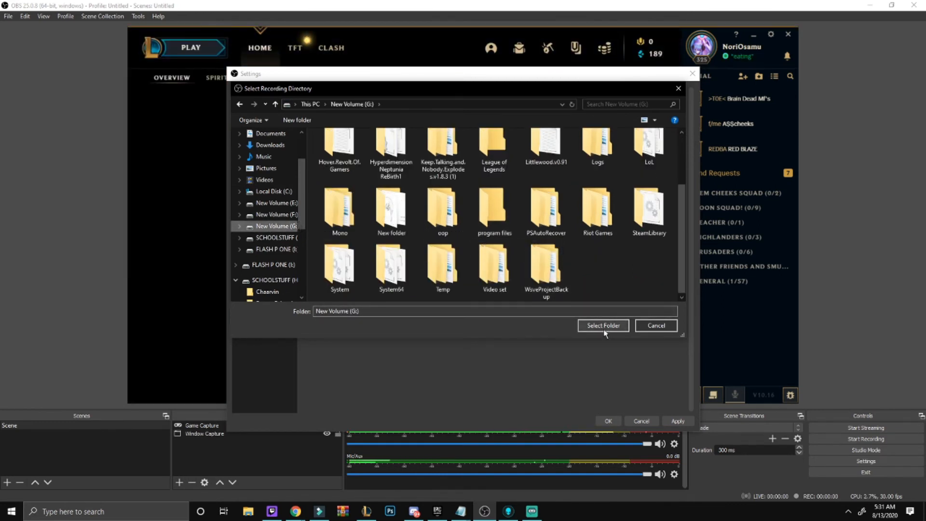
click(603, 326)
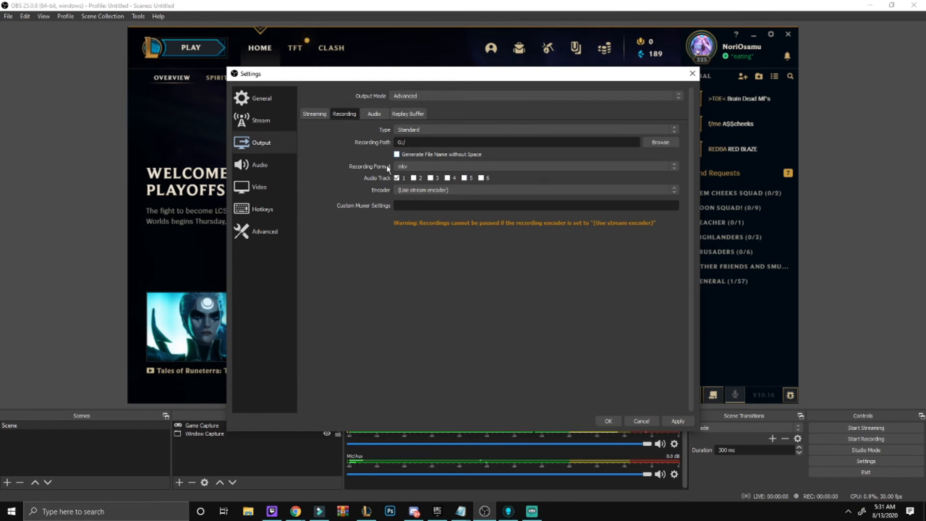
- Record to mp4 files with the NVIDIA NVENC H.264 (new) encoder
click(403, 169)
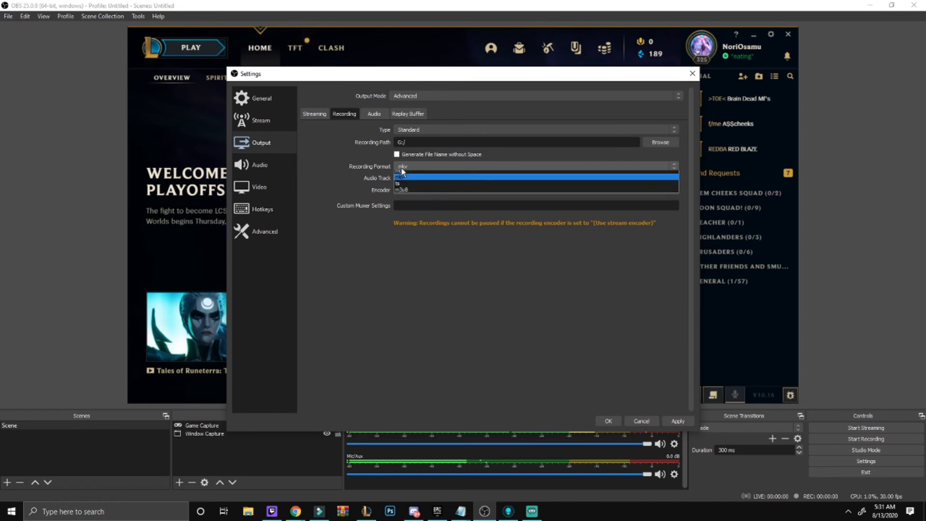
click(408, 181)
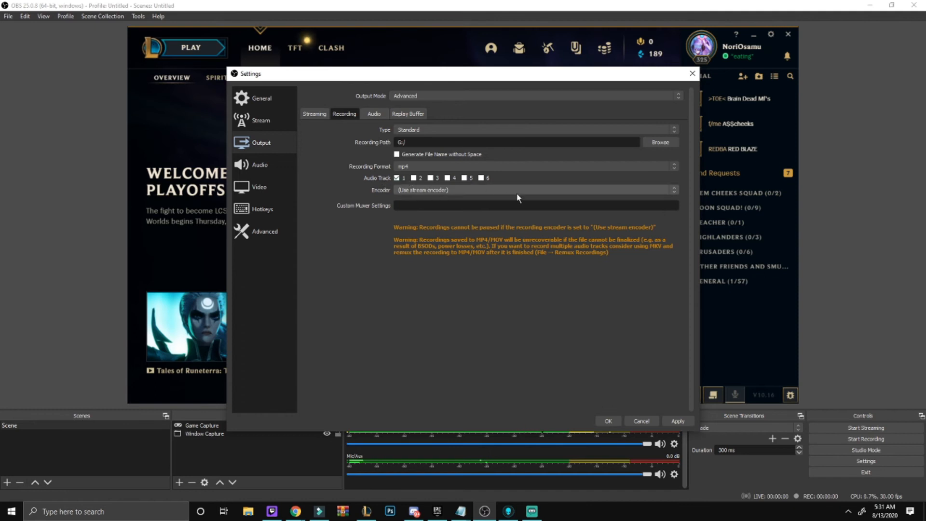
click(446, 191)
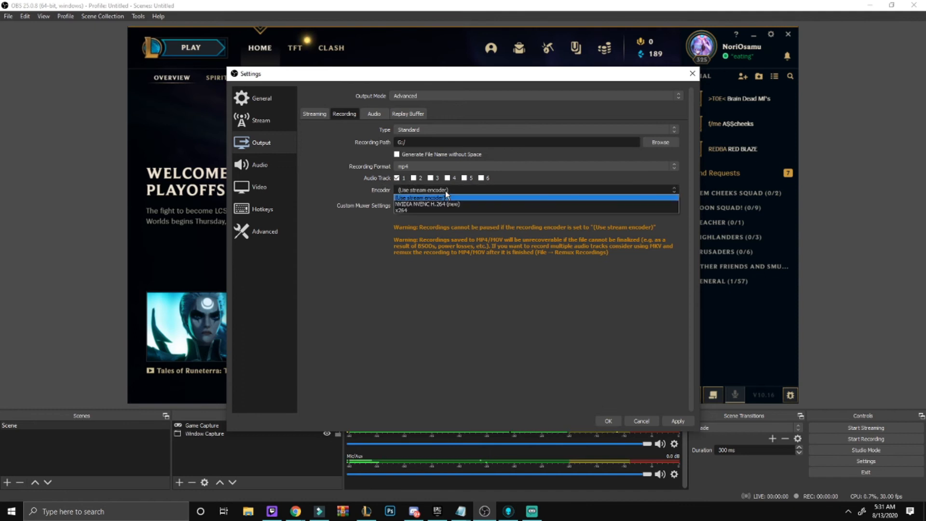
click(415, 203)
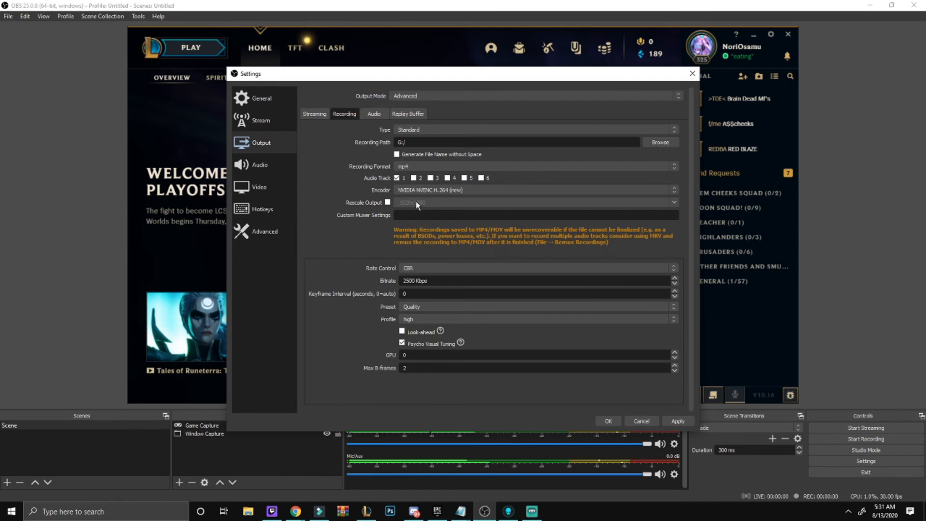